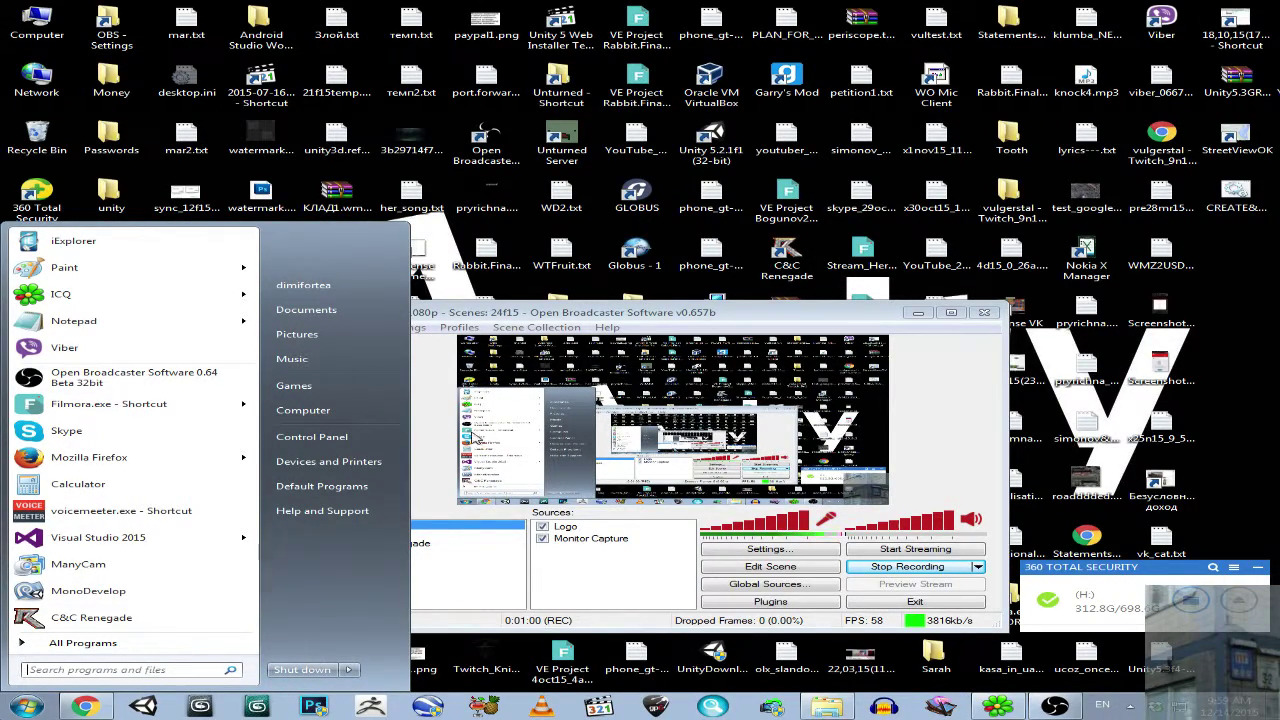
Bring the recording OBS window in front, dismissing the open Start menu
click(600, 316)
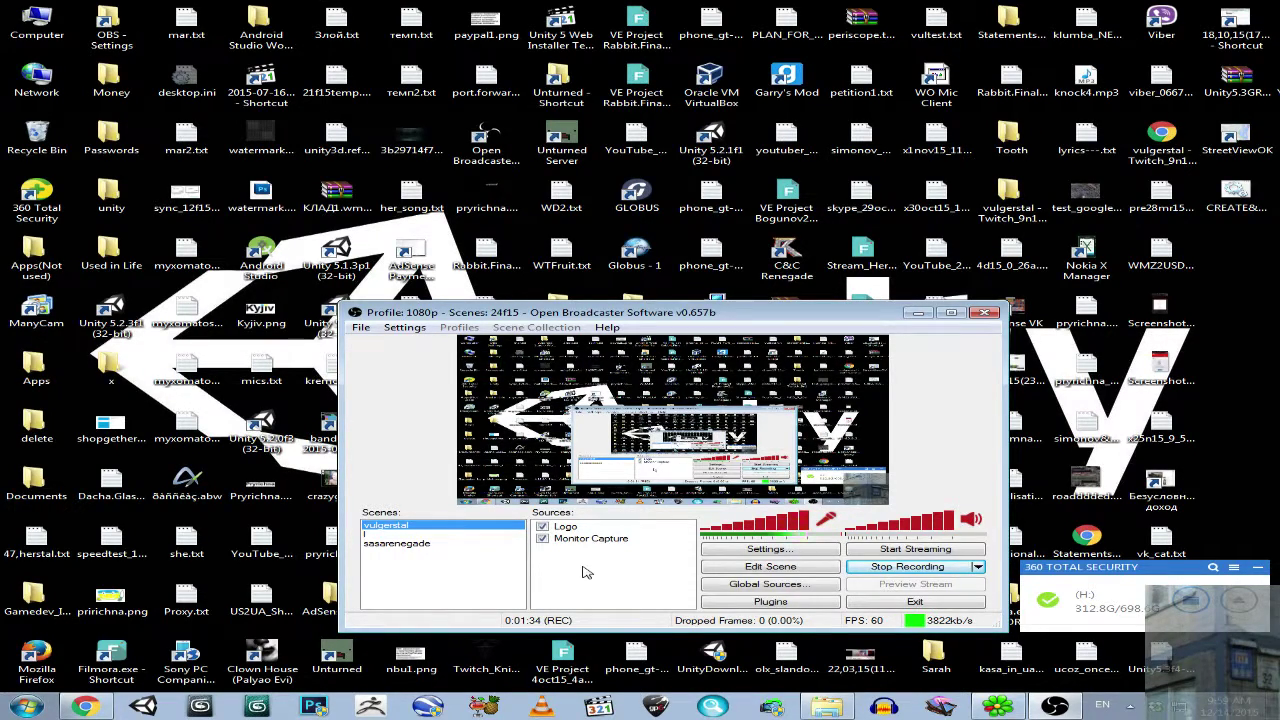
Search 'backup' to launch Backup and Restore, start Change settings, and open Computer
click(28, 705)
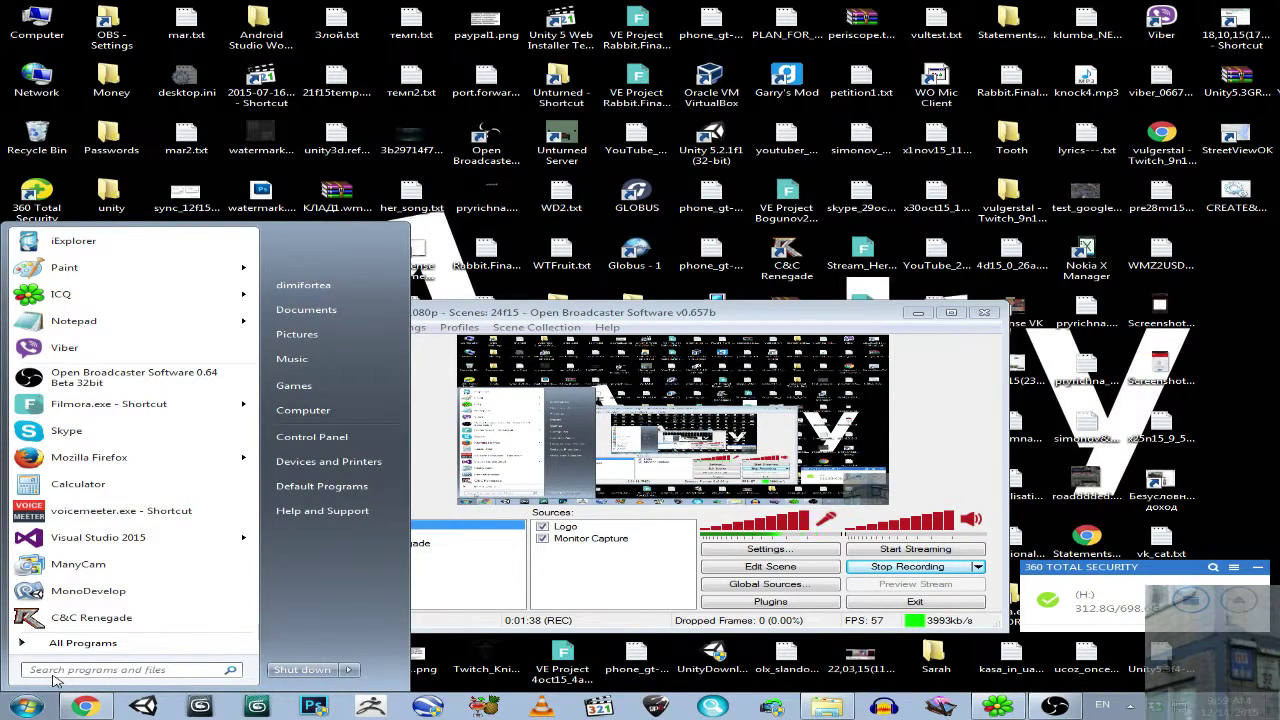
text(backup)
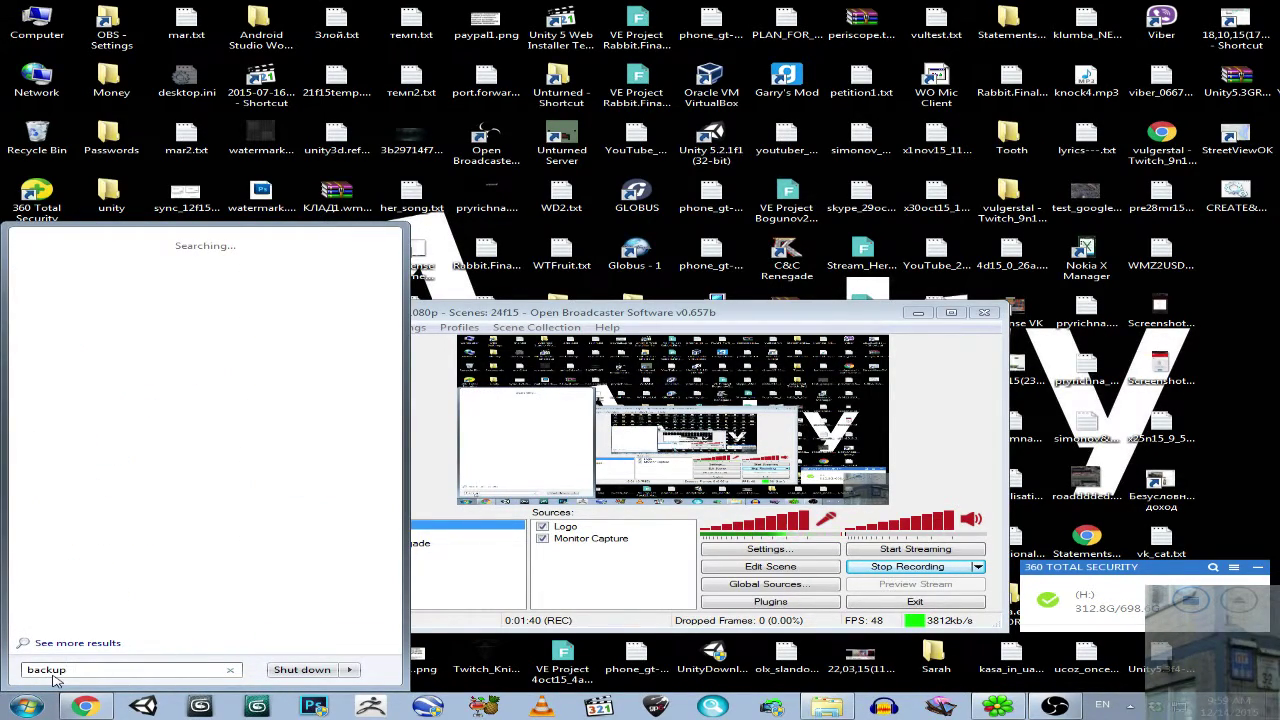
key(Escape)
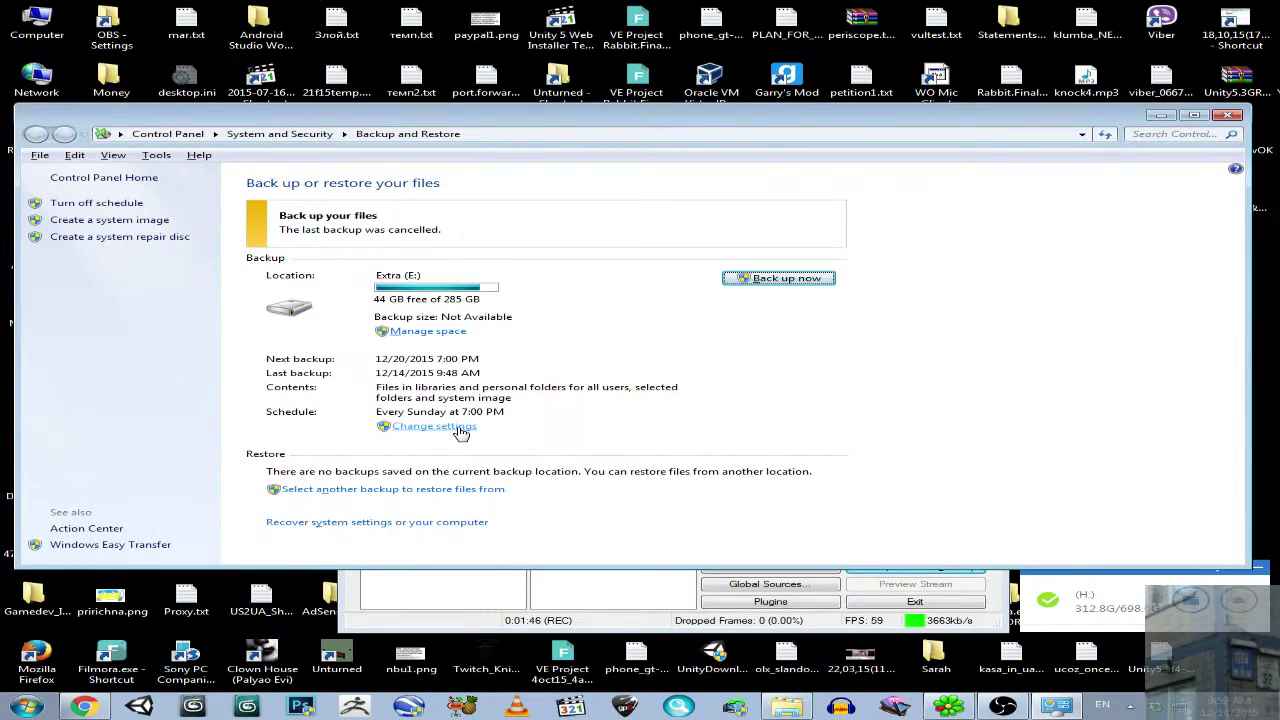
click(461, 428)
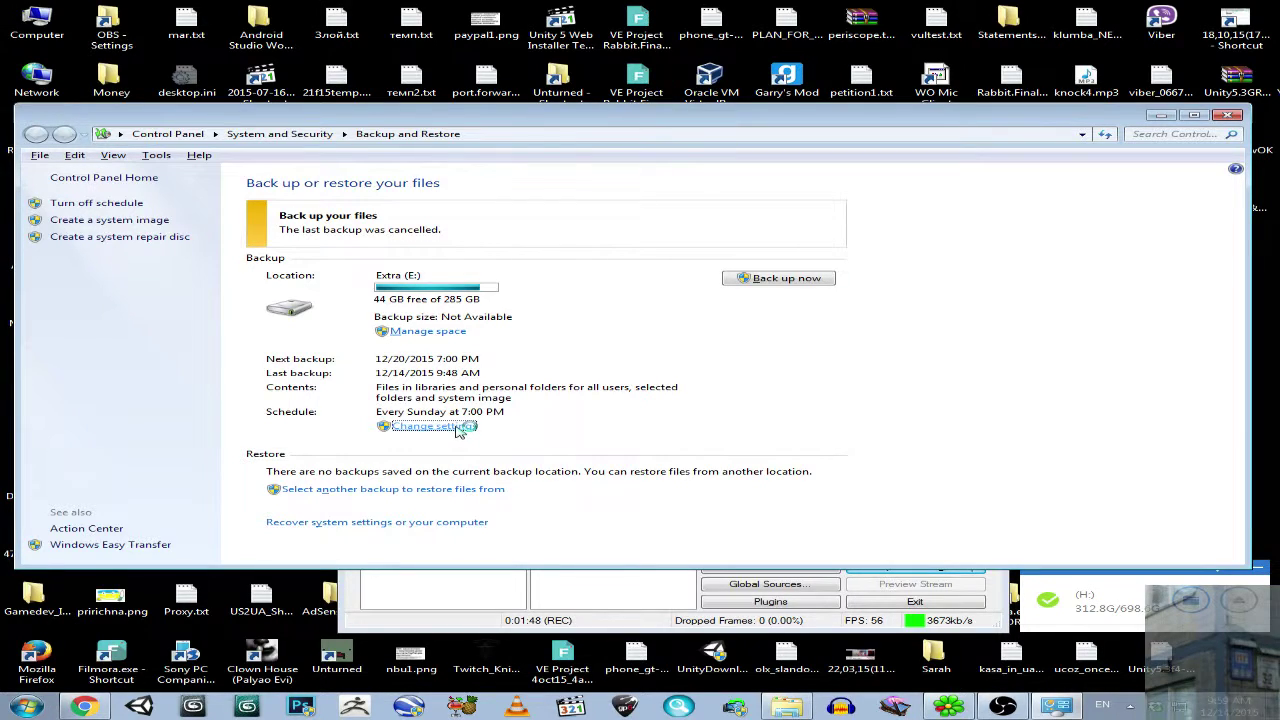
key(super)
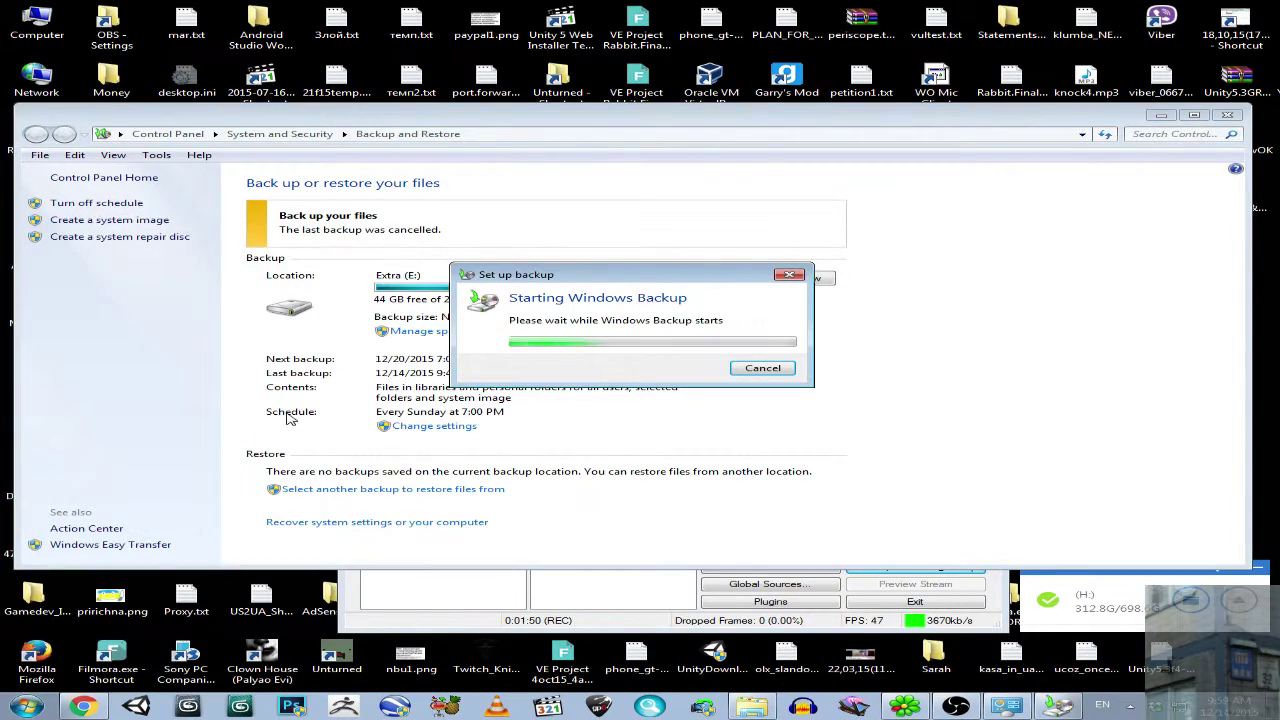
click(287, 418)
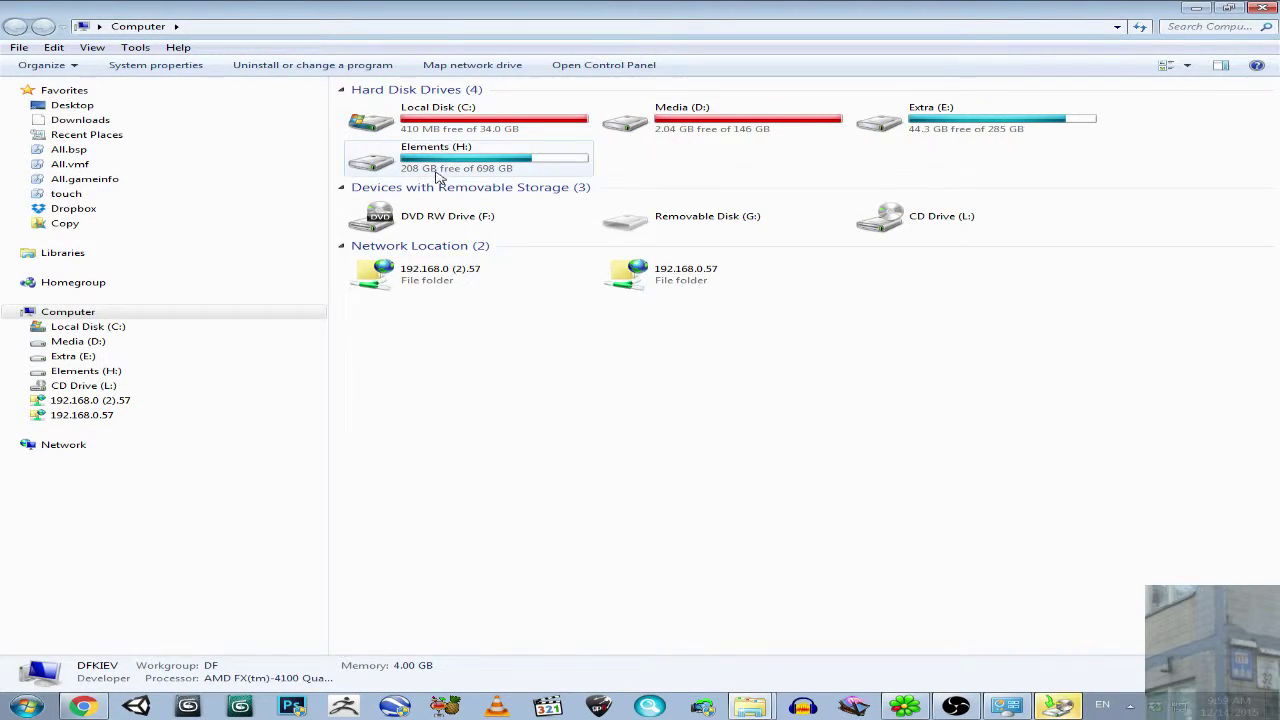
Check drive details for C:, D:, Extra (E:) and Elements (H:), then close Computer
click(452, 124)
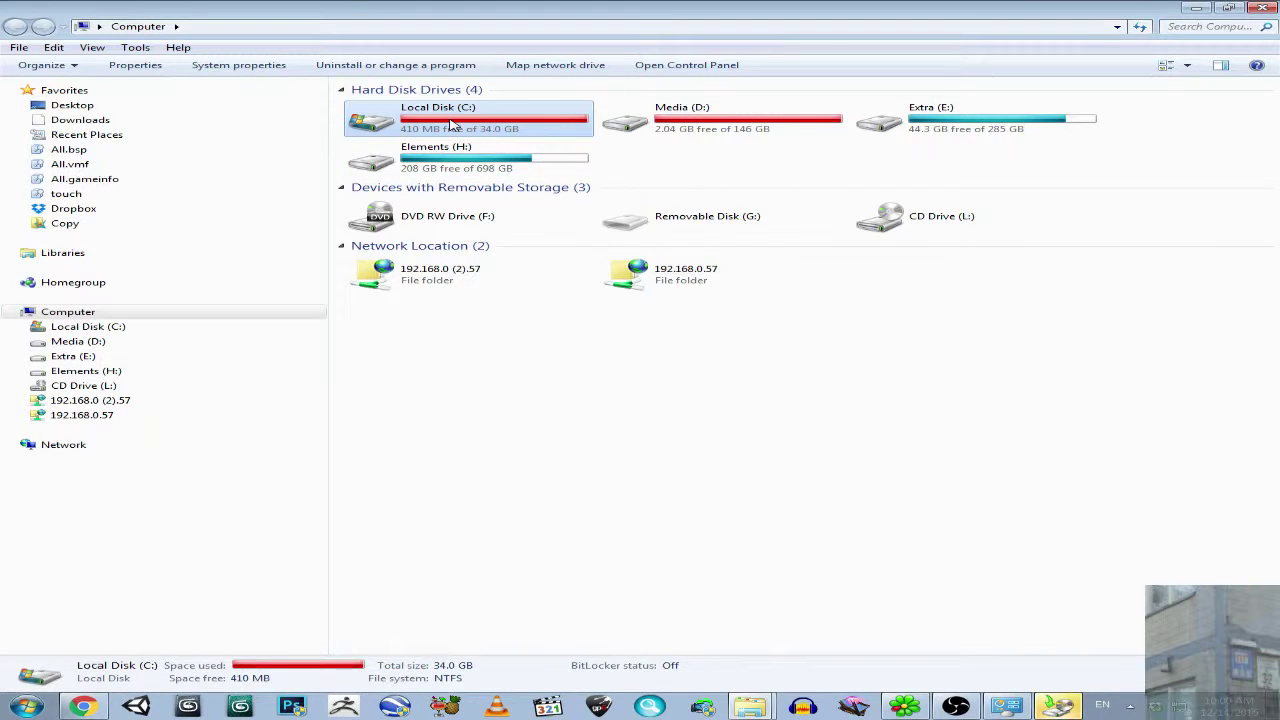
drag(1198, 121, 372, 120)
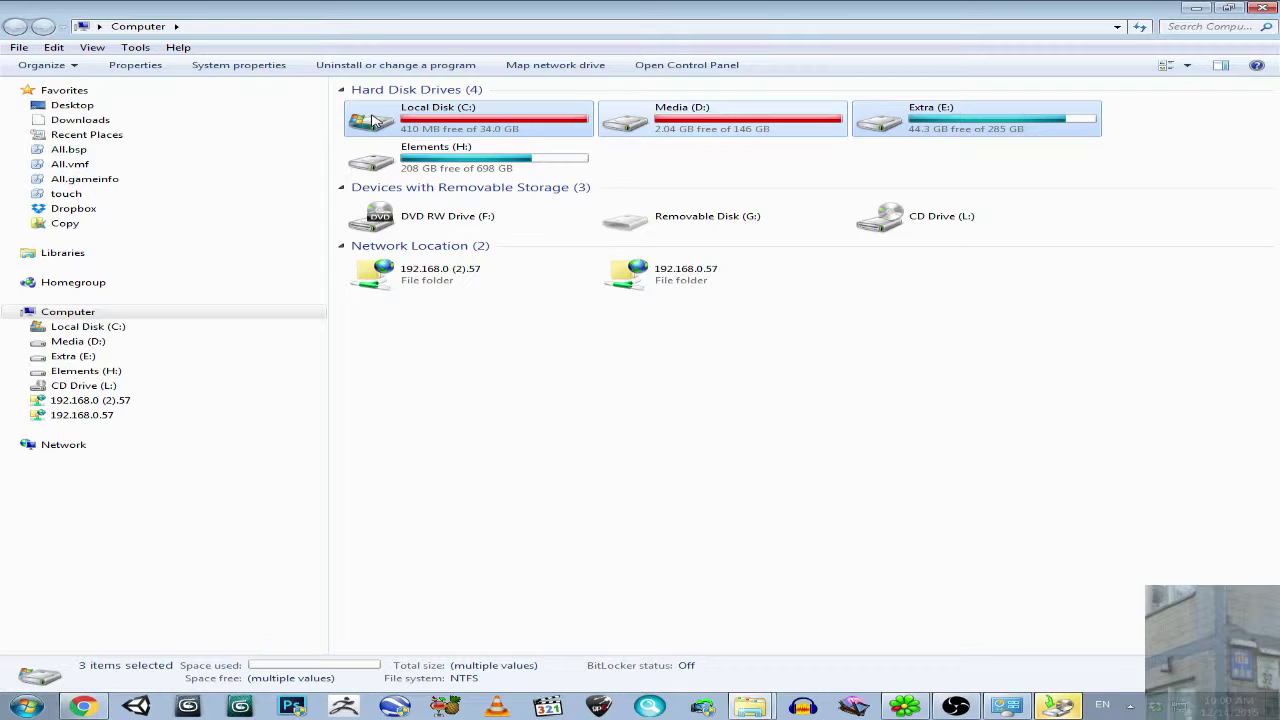
click(425, 163)
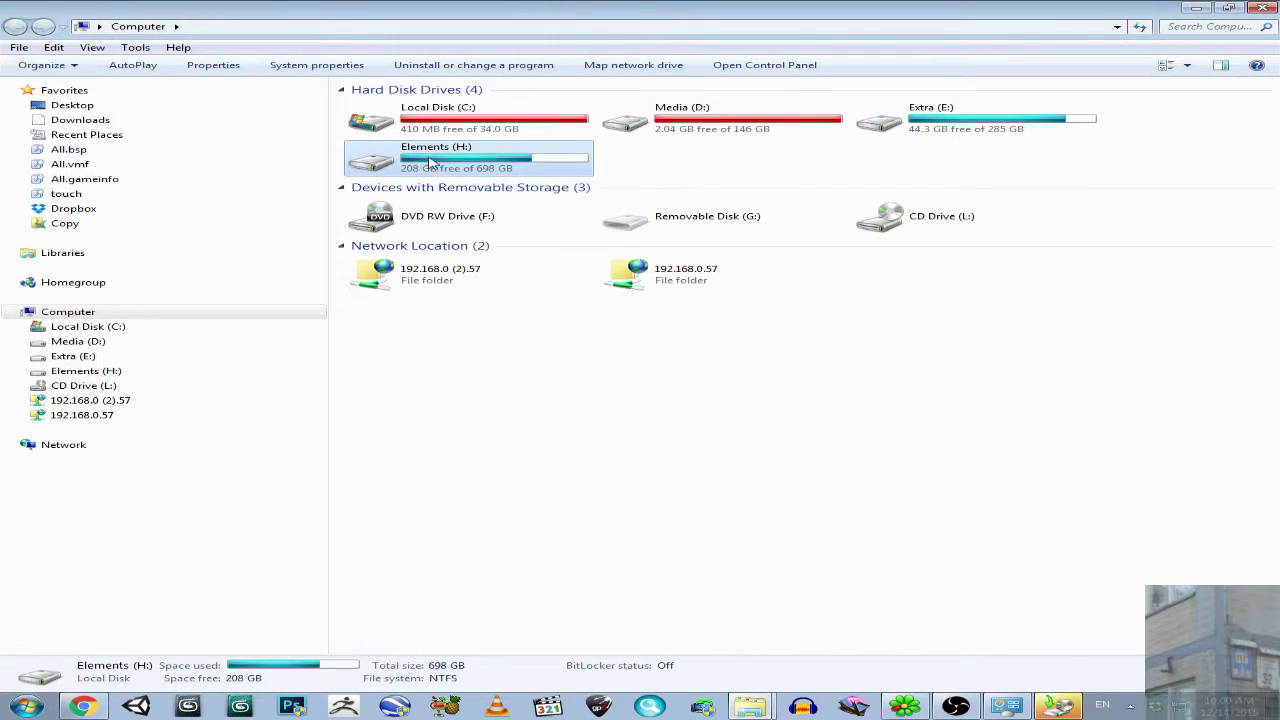
click(960, 118)
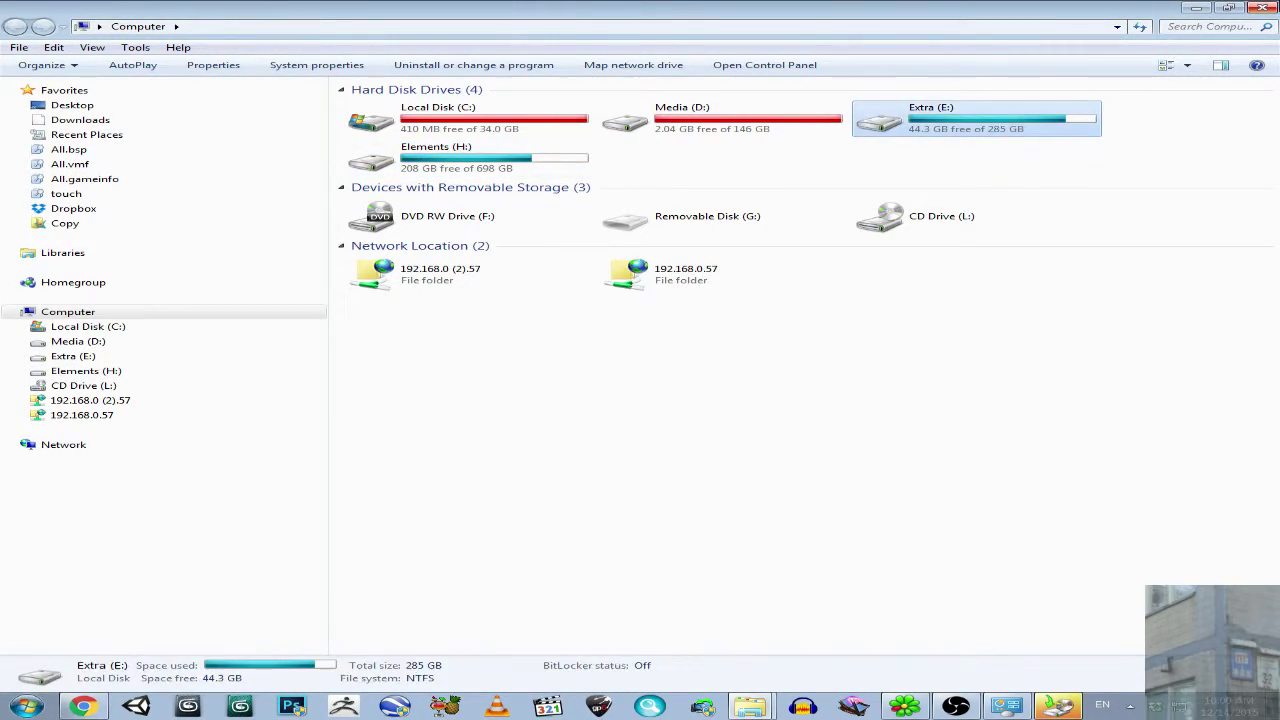
click(1262, 7)
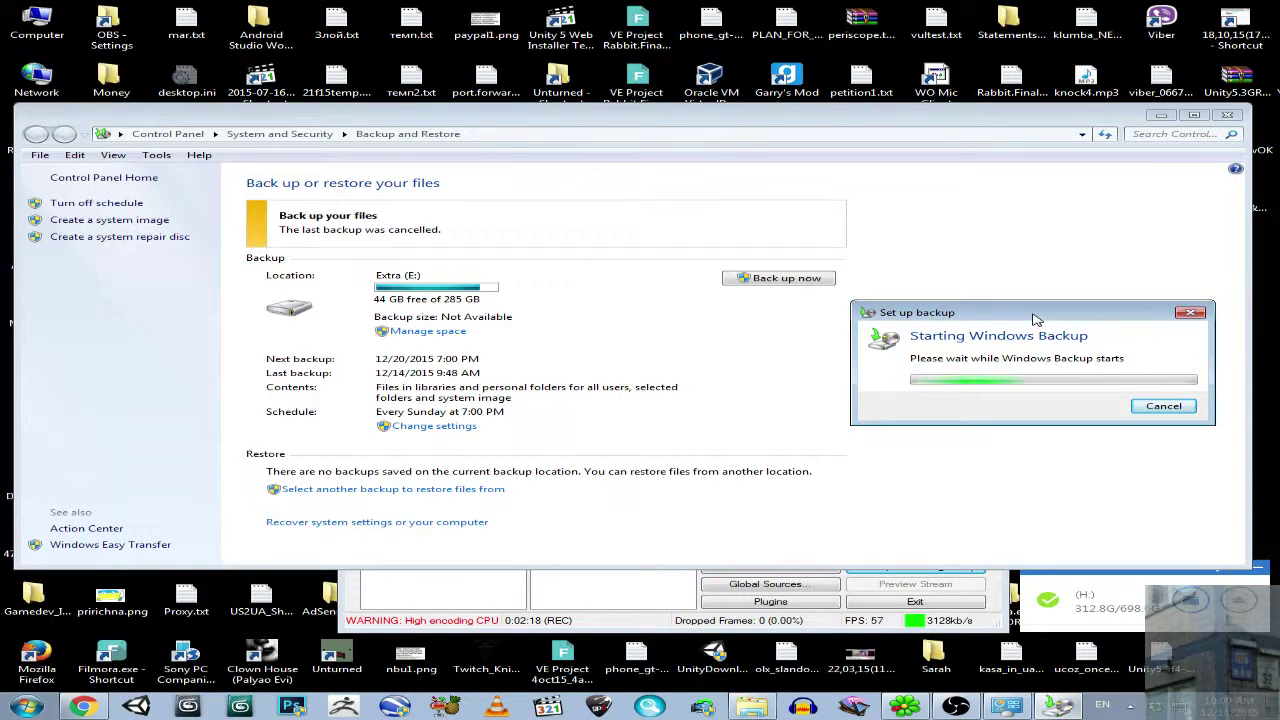
Cancel the stalled backup setup twice and reopen Change settings until the destination list loads
click(1191, 314)
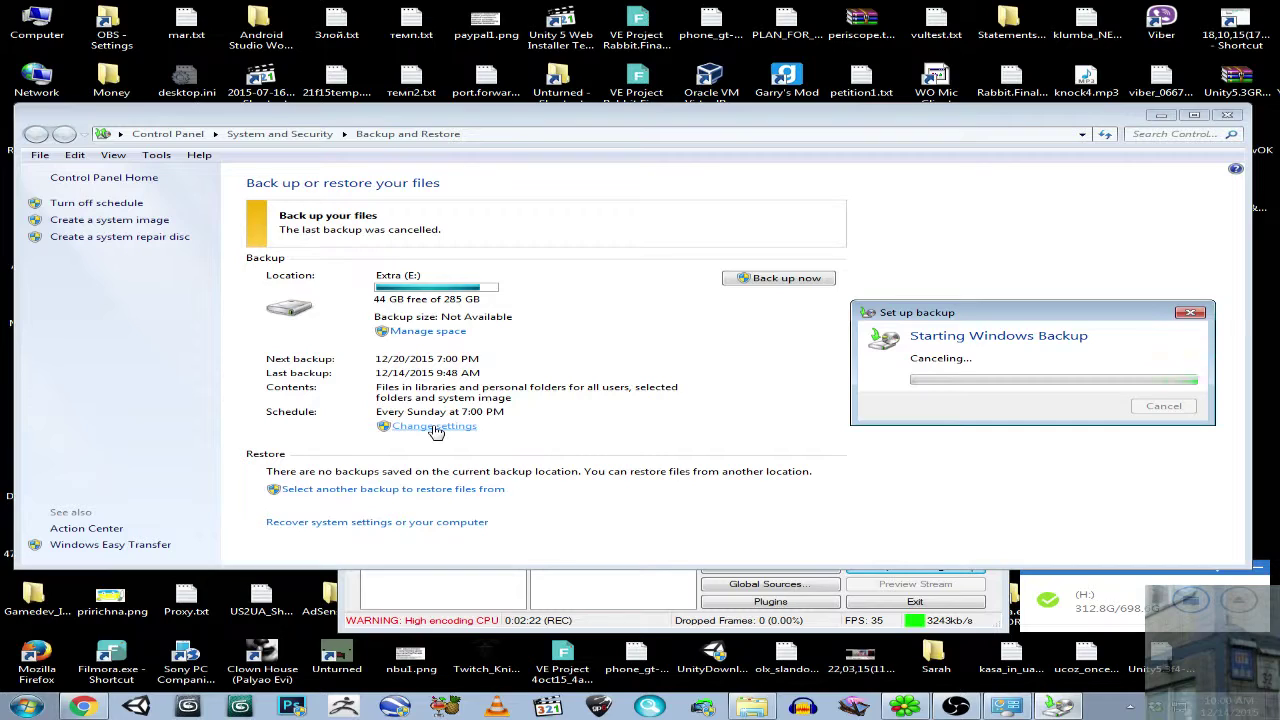
click(436, 428)
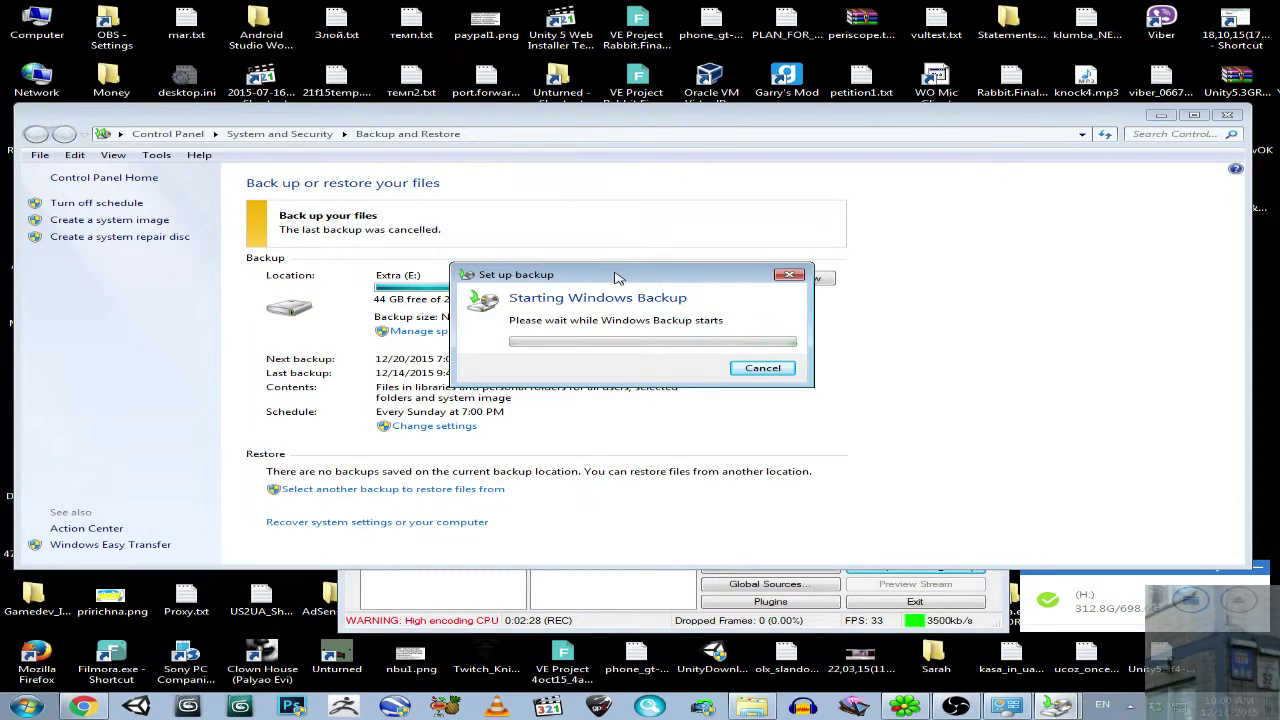
drag(617, 278, 1020, 325)
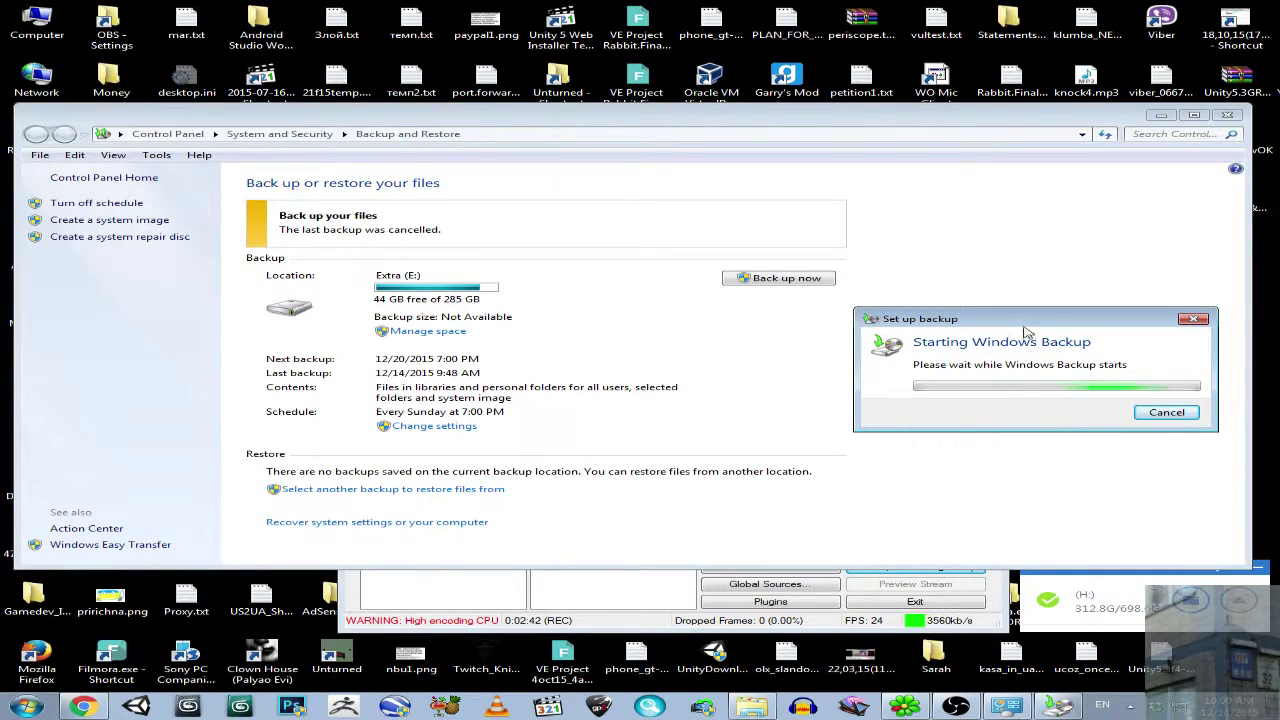
drag(1025, 331, 1013, 342)
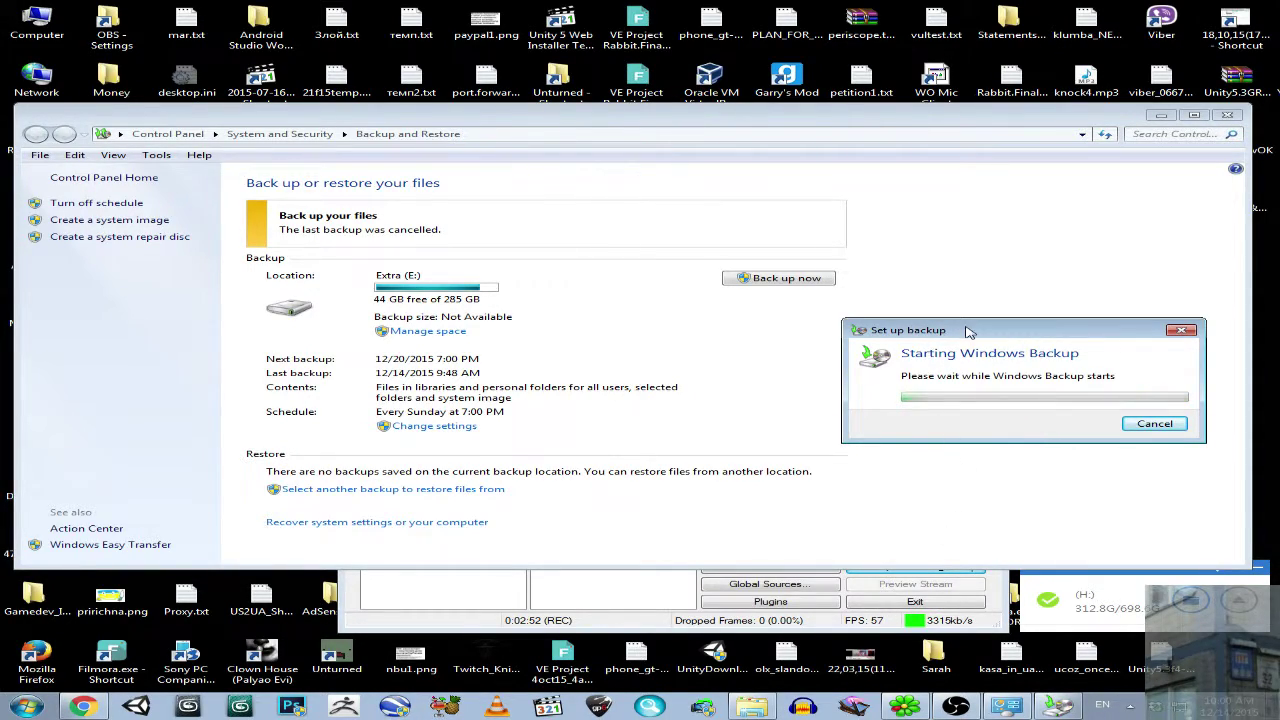
drag(968, 331, 954, 335)
click(1162, 336)
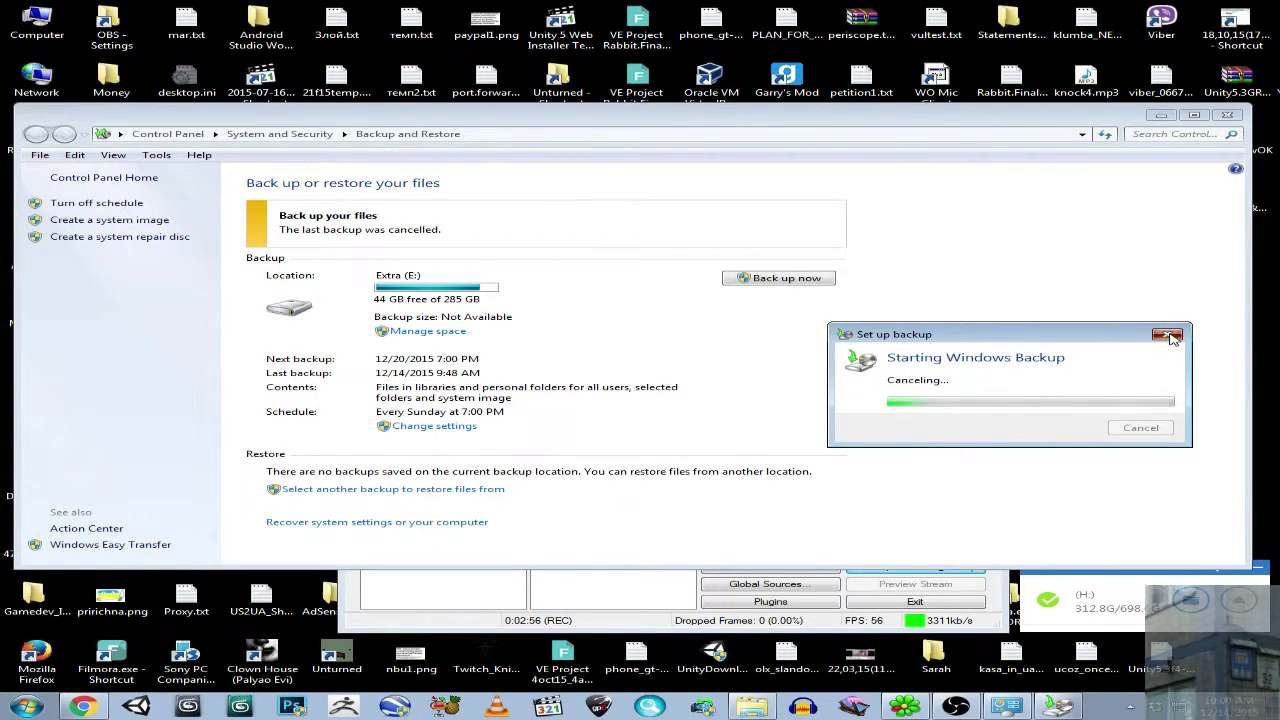
click(456, 427)
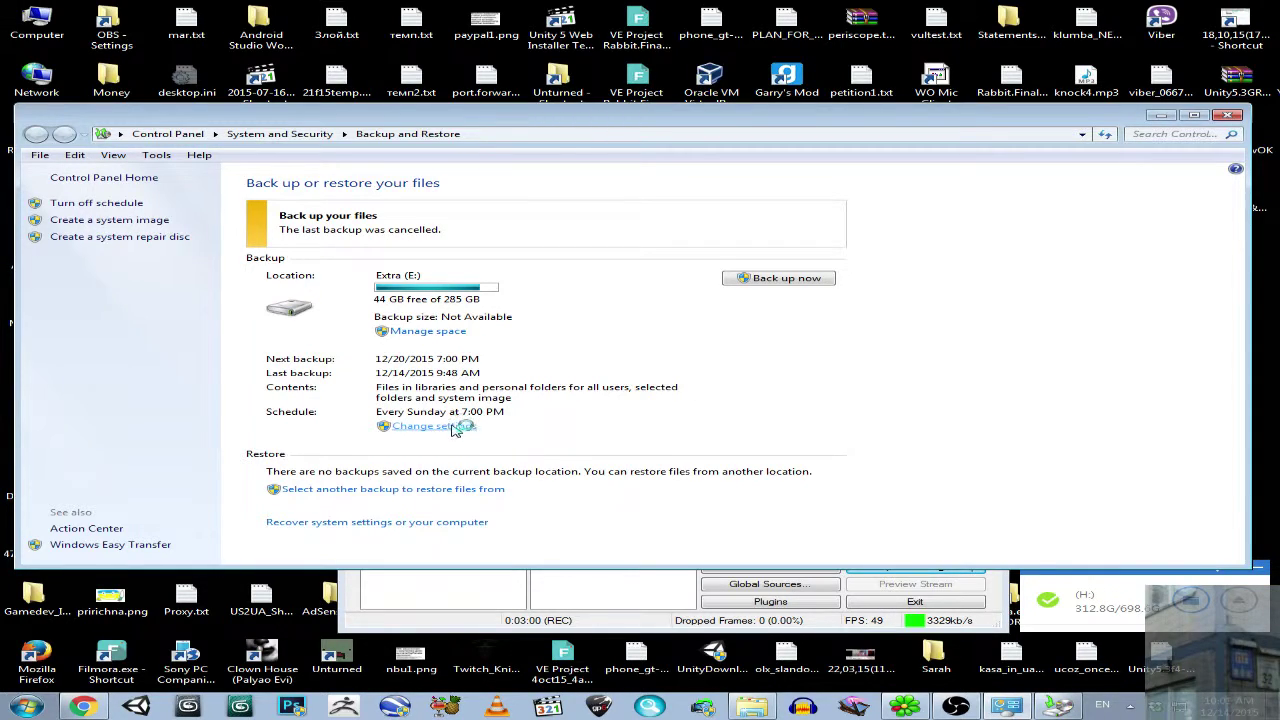
drag(589, 280, 945, 334)
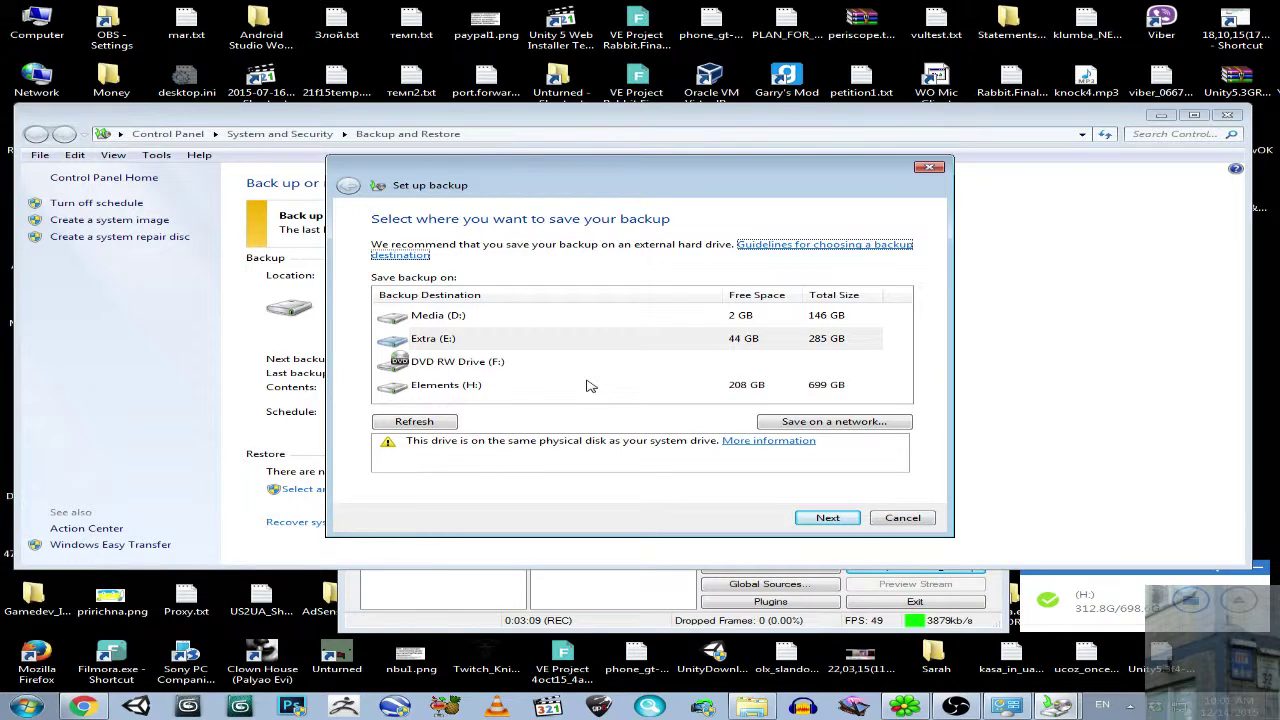
Pick Elements (H:) as the backup destination and continue to the what-to-back-up page
mouse_move(512, 171)
mouse_down()
mouse_move(868, 228)
mouse_move(857, 208)
mouse_up()
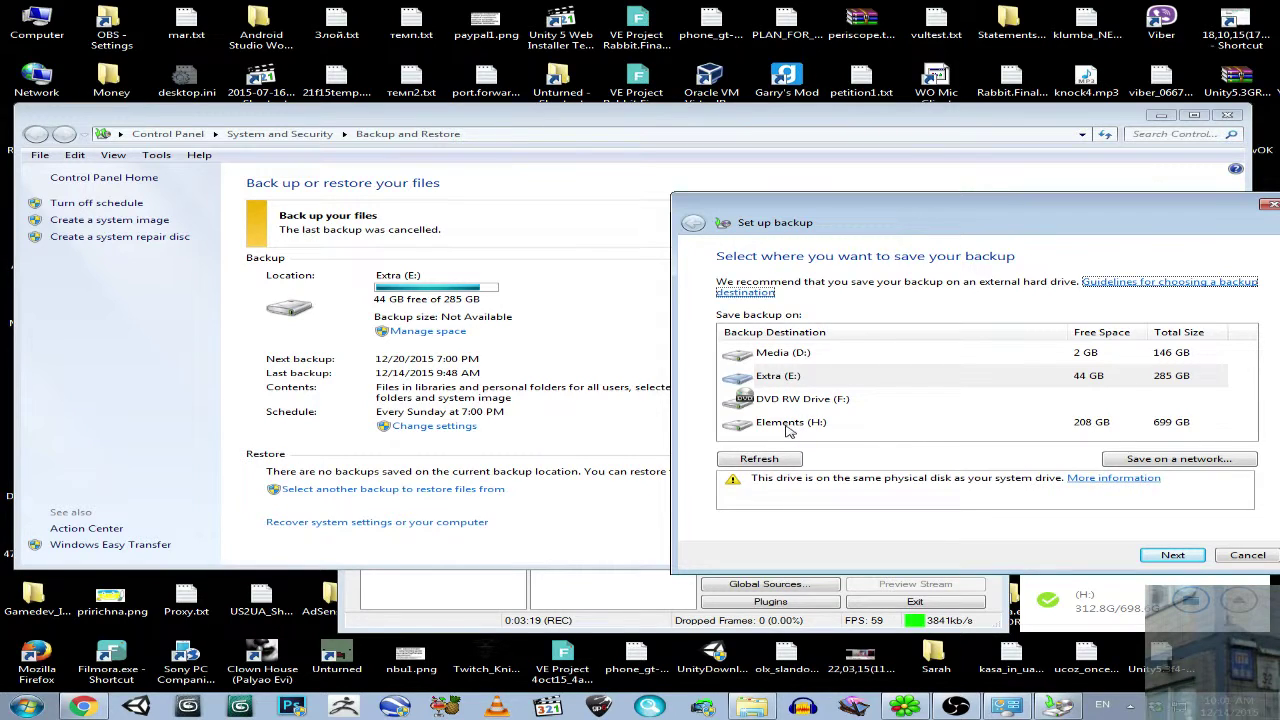
drag(849, 220, 793, 166)
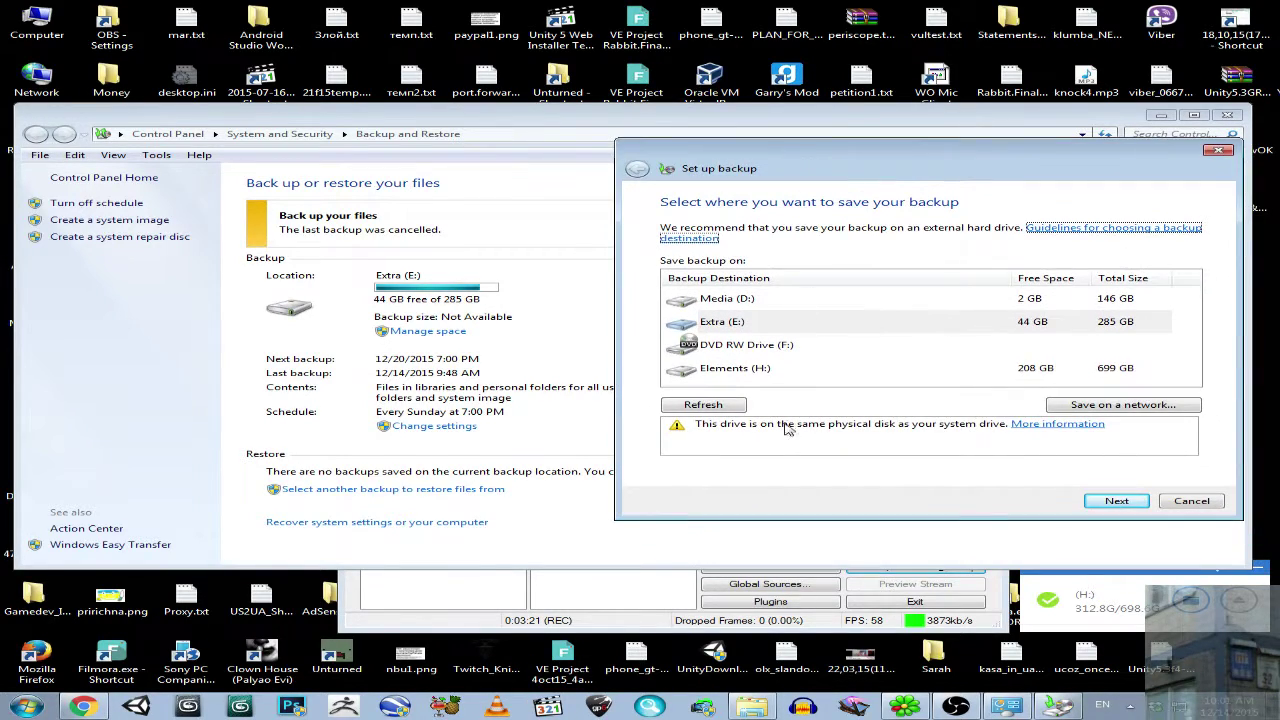
click(737, 370)
click(1140, 505)
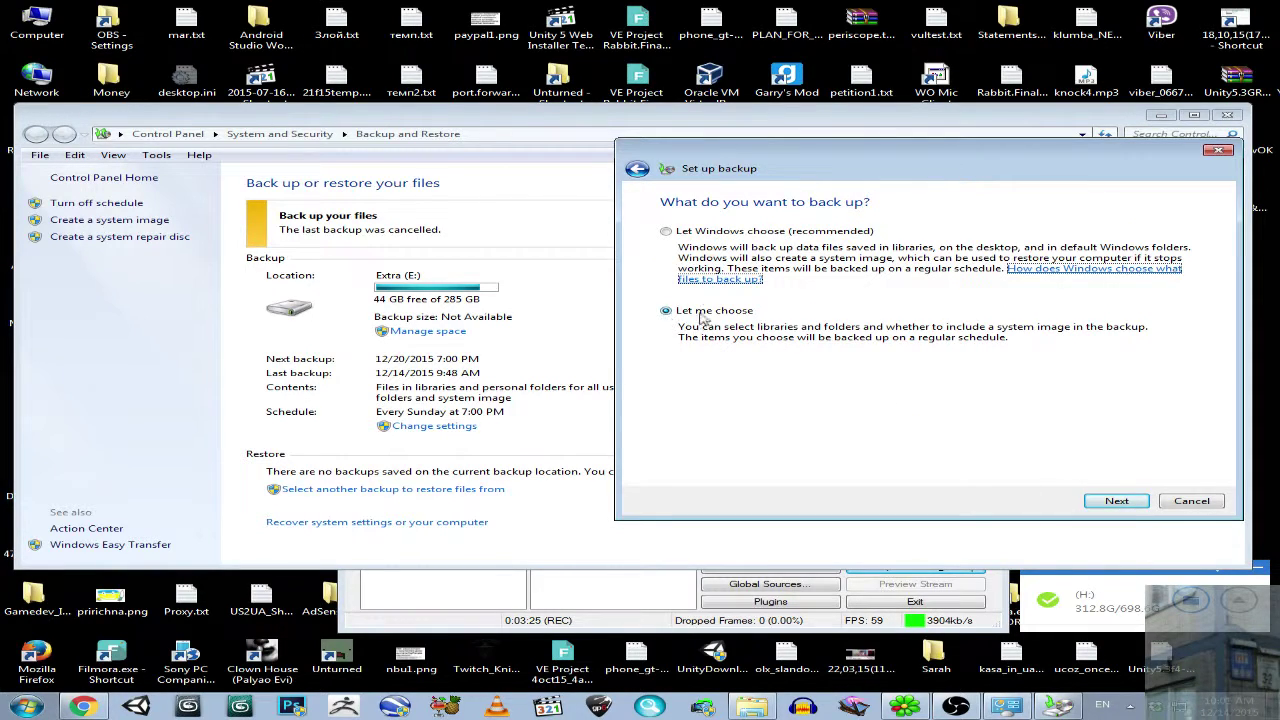
Keep libraries, Local Disk (C:) and the system image selected under 'Let me choose'
click(1140, 505)
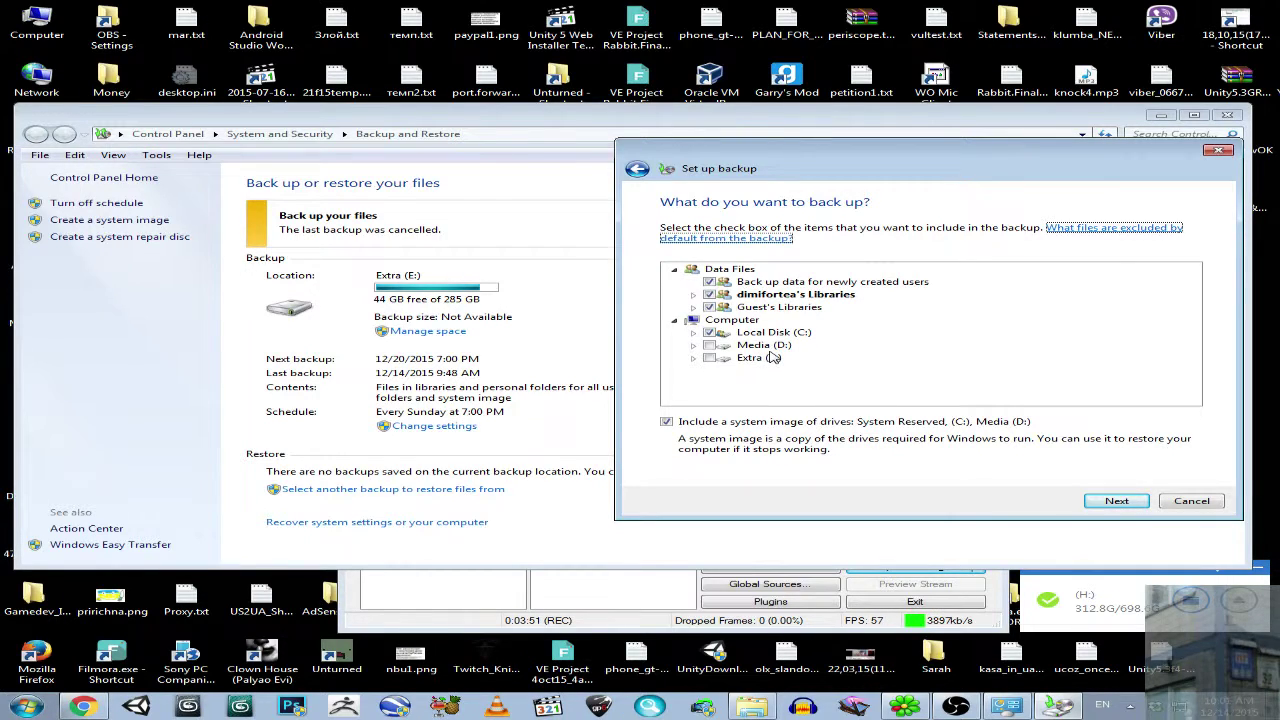
click(1144, 501)
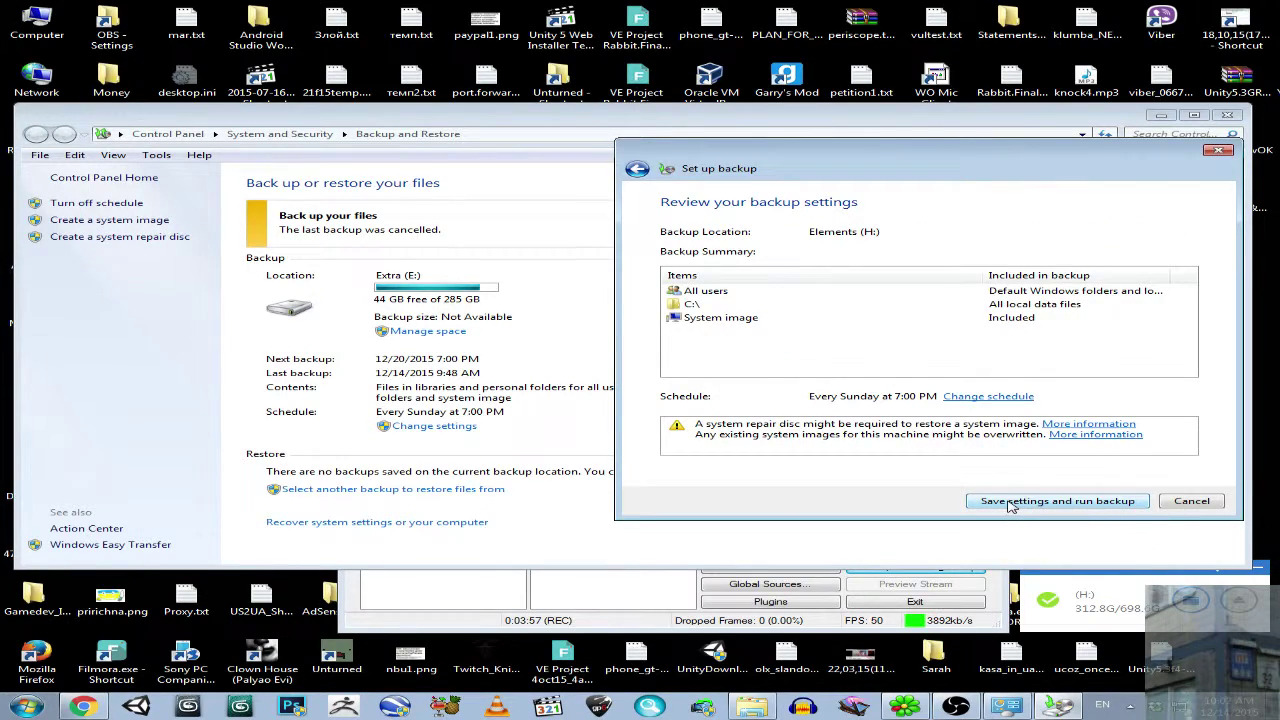
Save the settings and run the backup to Elements (H:), scheduled Sundays 7:00 PM
click(1081, 502)
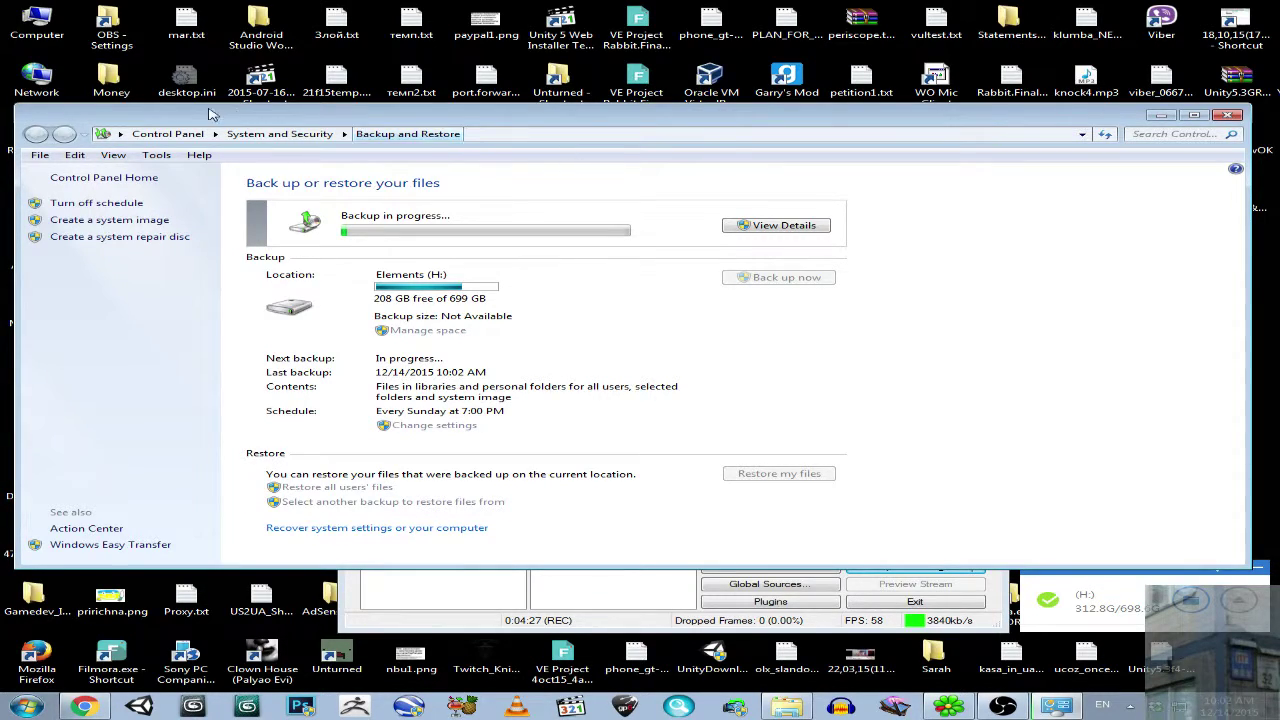
Stop the running Elements (H:) backup from its details window, then bring OBS forward
click(764, 229)
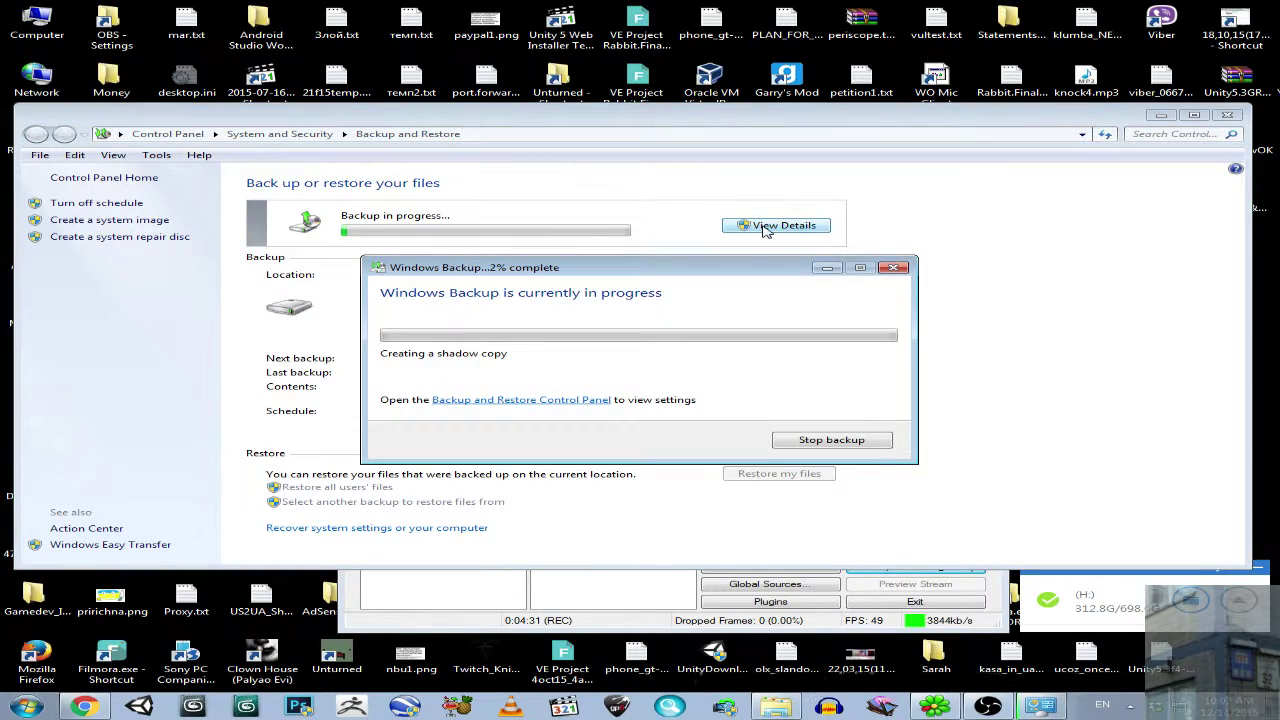
click(826, 442)
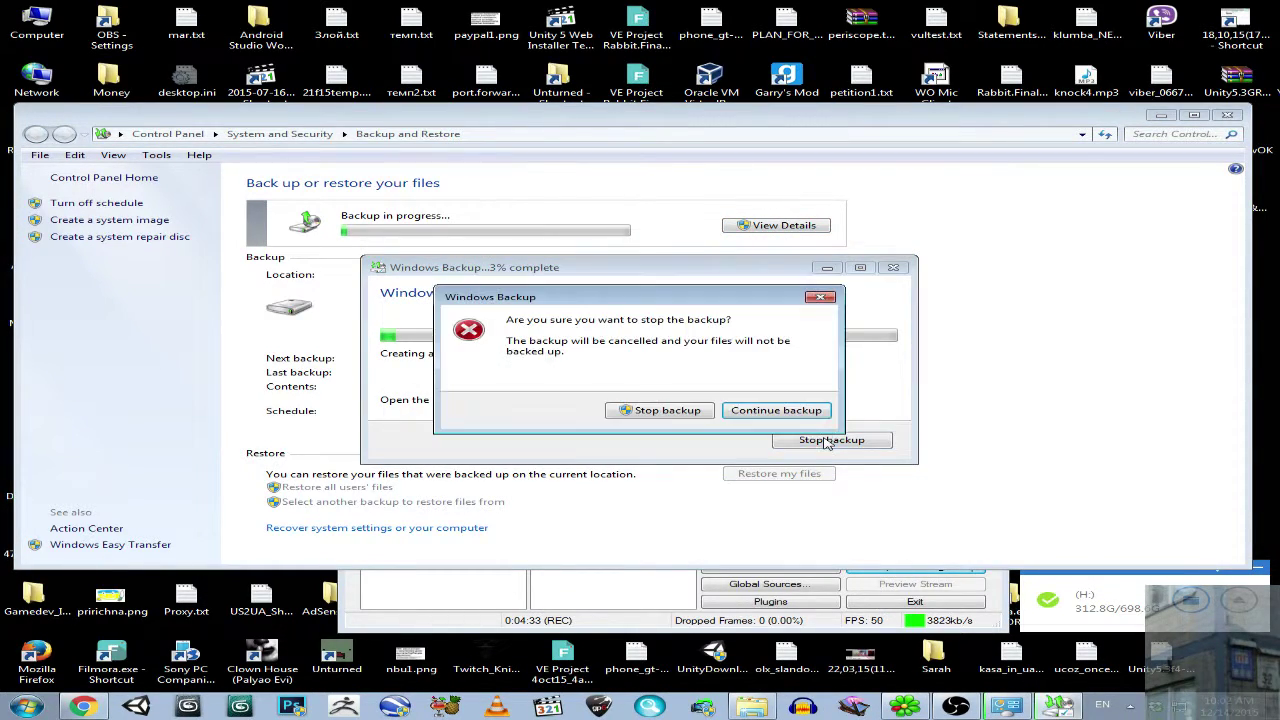
click(672, 410)
mouse_move(718, 268)
mouse_down()
mouse_move(929, 298)
mouse_move(1238, 418)
mouse_up()
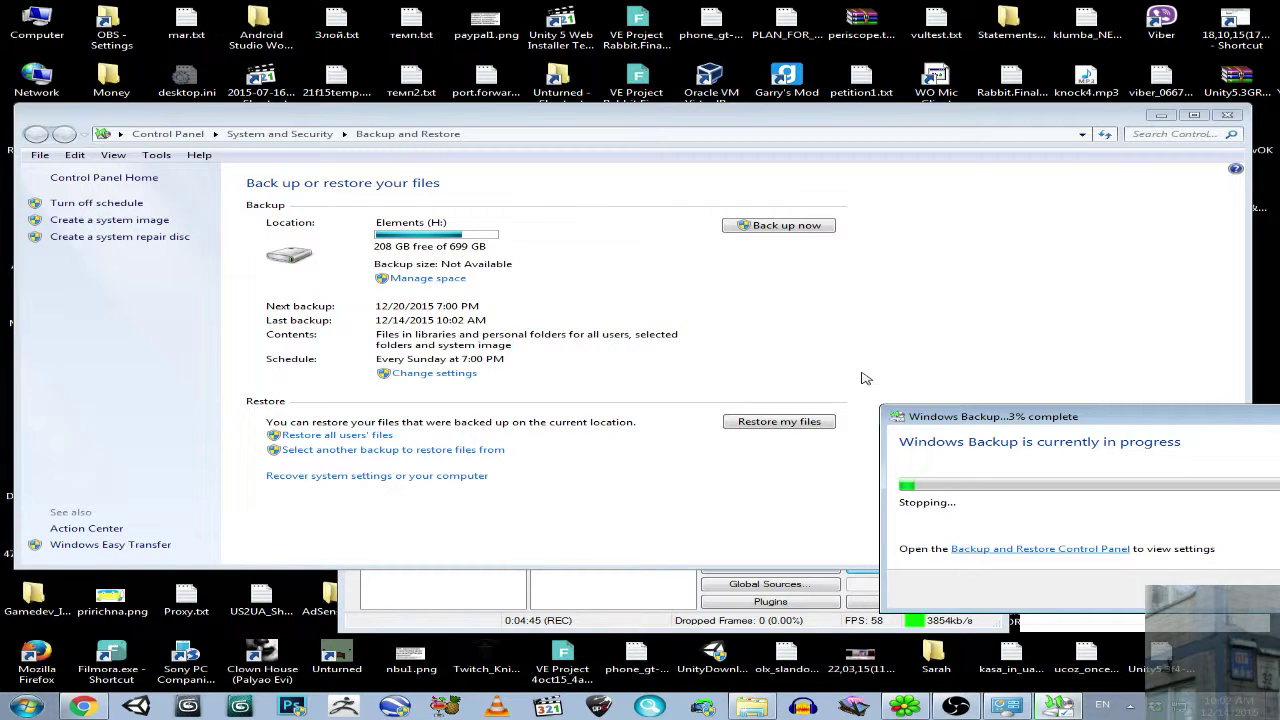
click(955, 706)
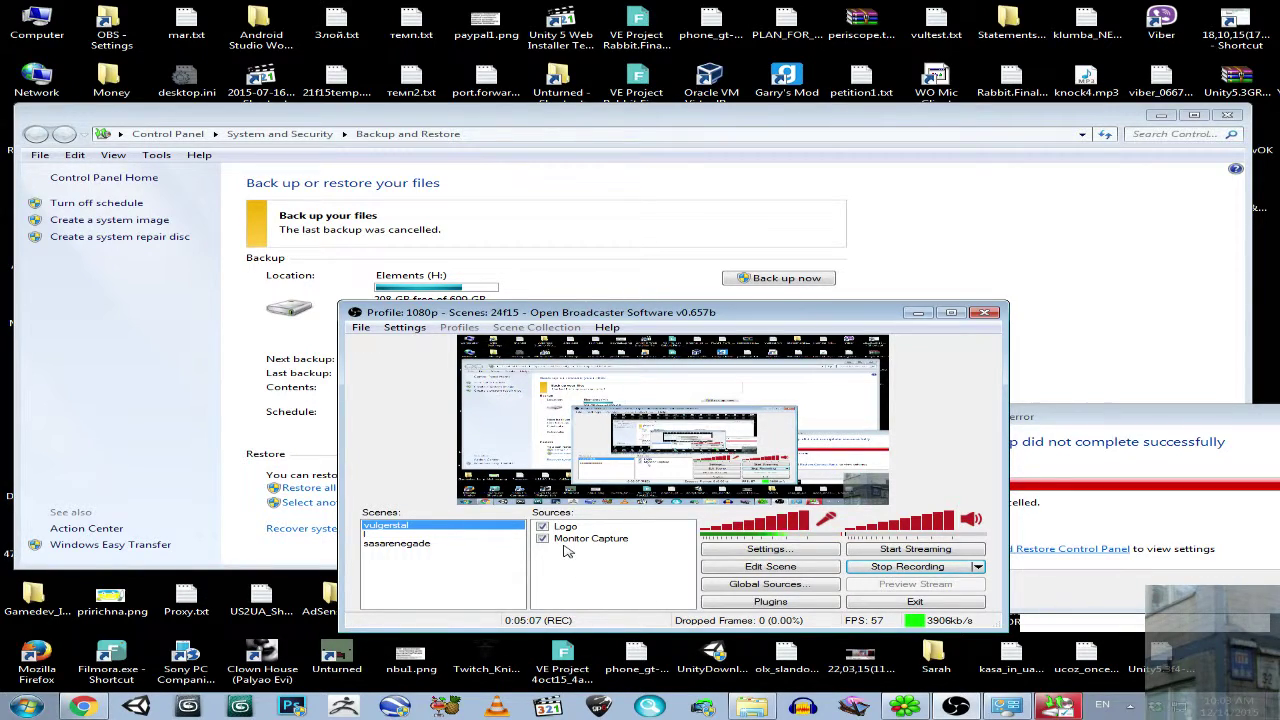
Close the Windows Backup error window
click(1100, 417)
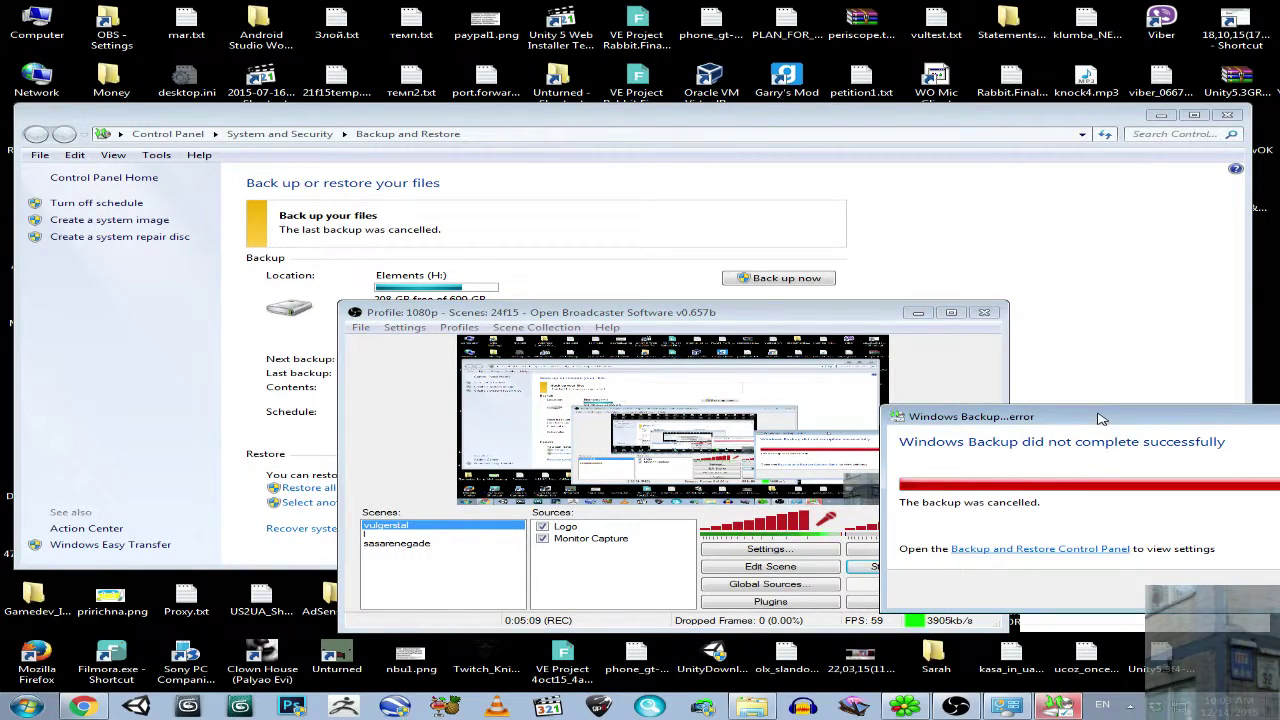
drag(1100, 417, 929, 436)
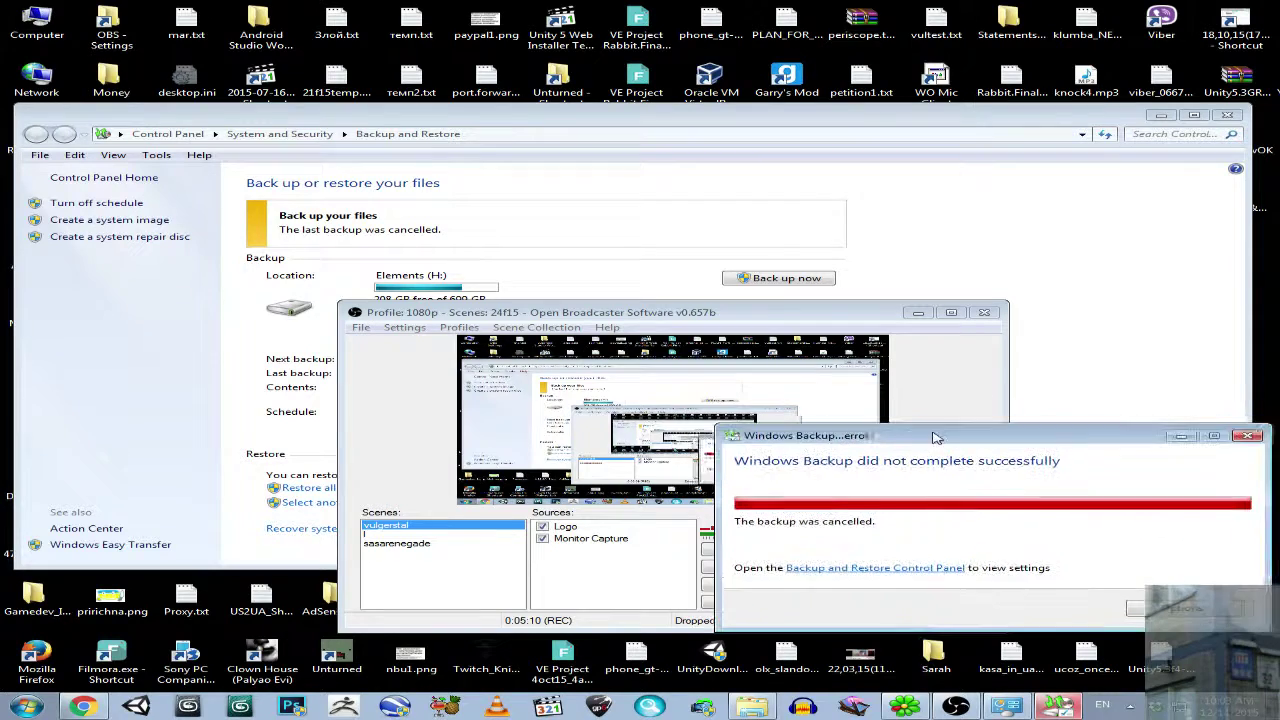
click(1243, 436)
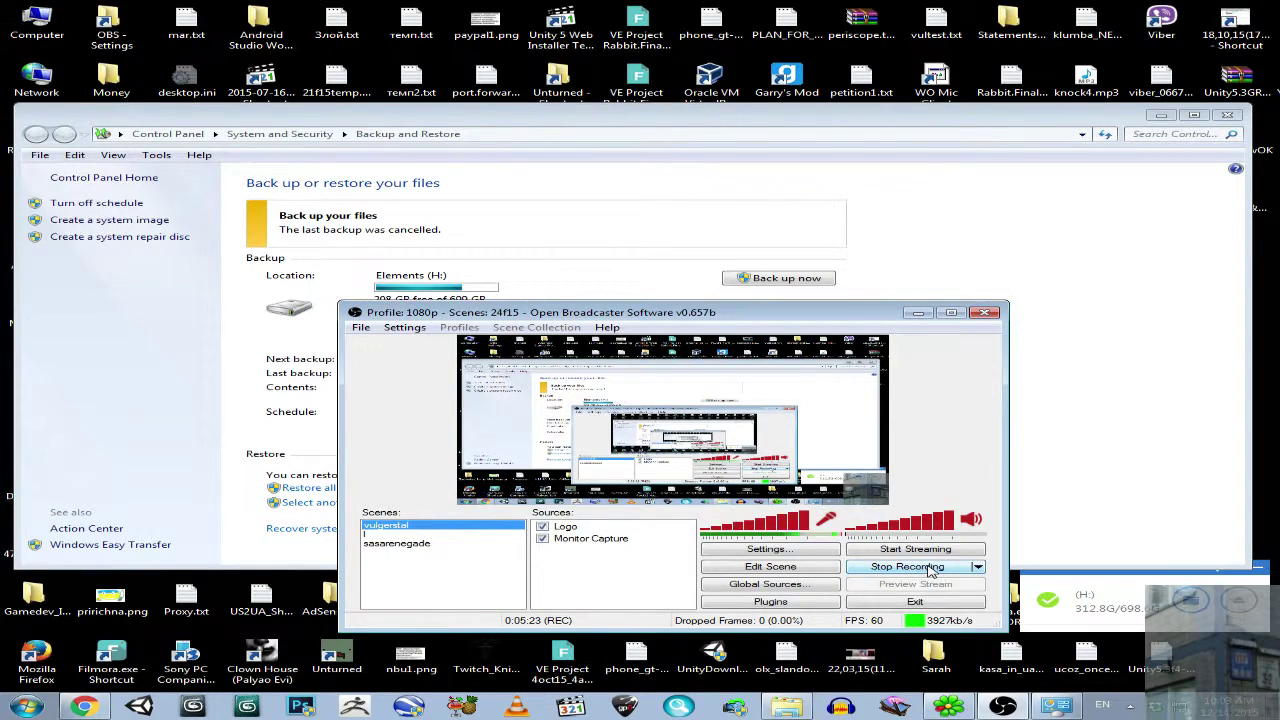
Close Control Panel and move the OBS window up and left
click(908, 121)
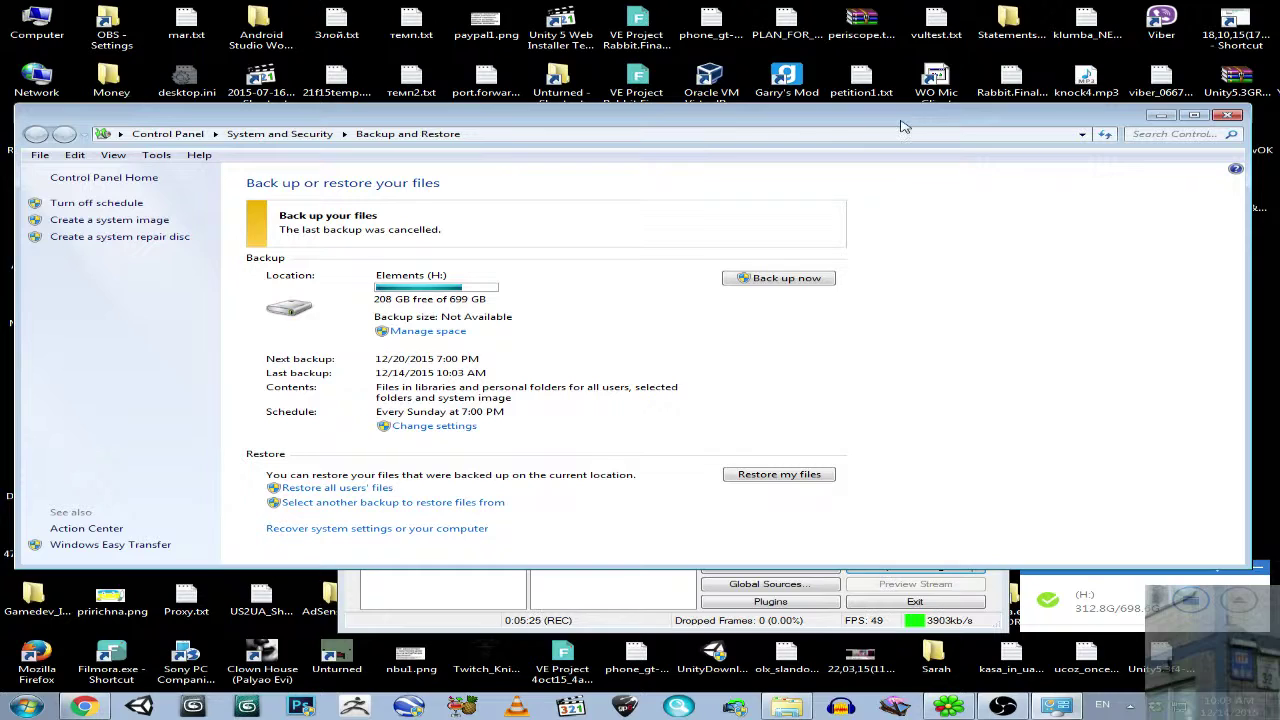
click(1228, 115)
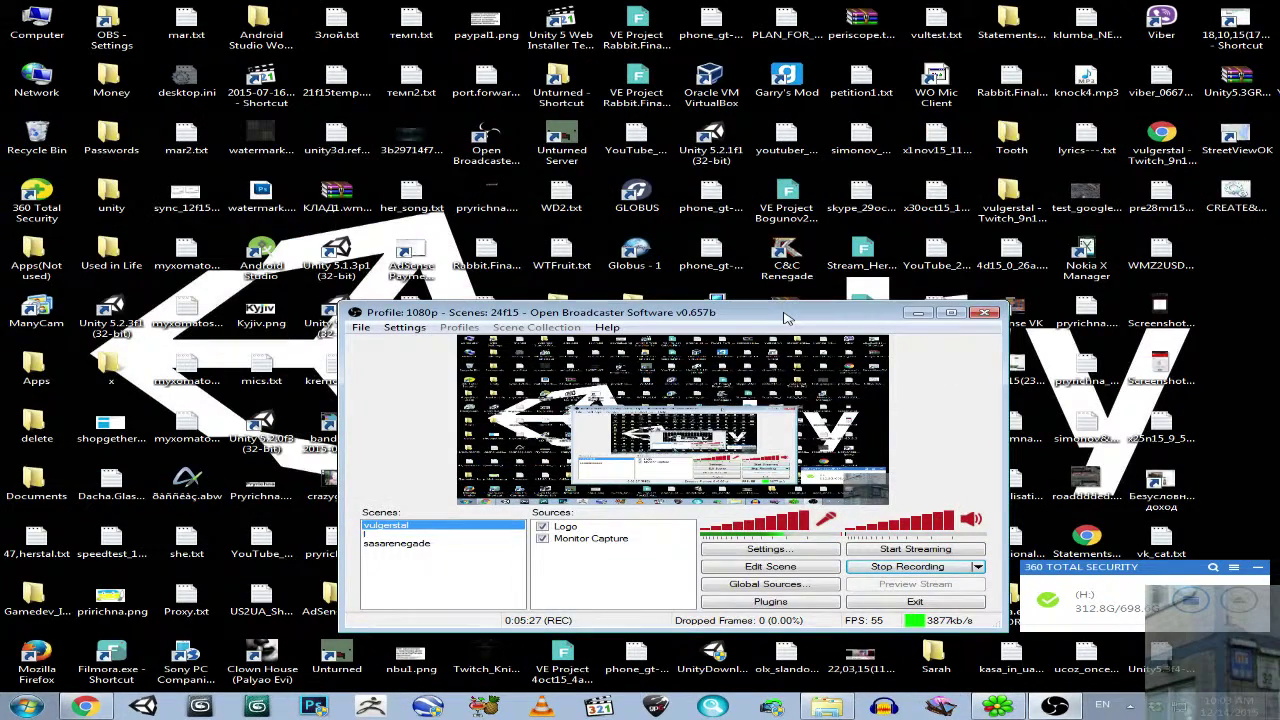
drag(786, 318, 737, 164)
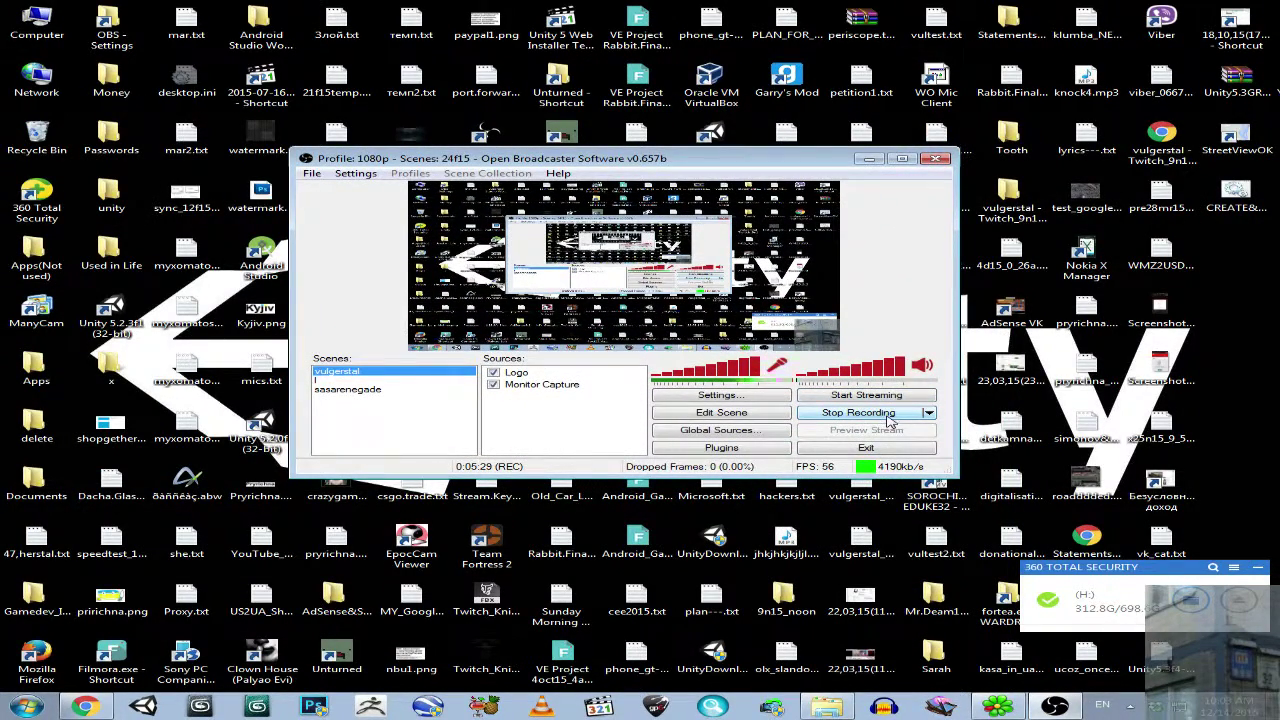